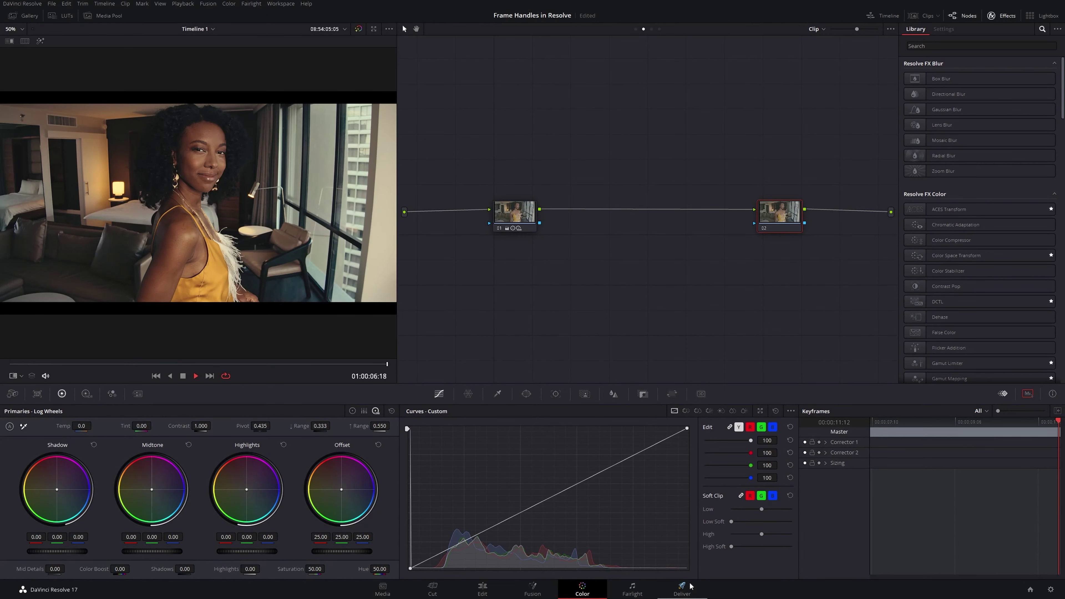
Queue and render the timeline as individual clips with 24 frame handles
{"action": "left_click", "coordinate": [687, 591]}
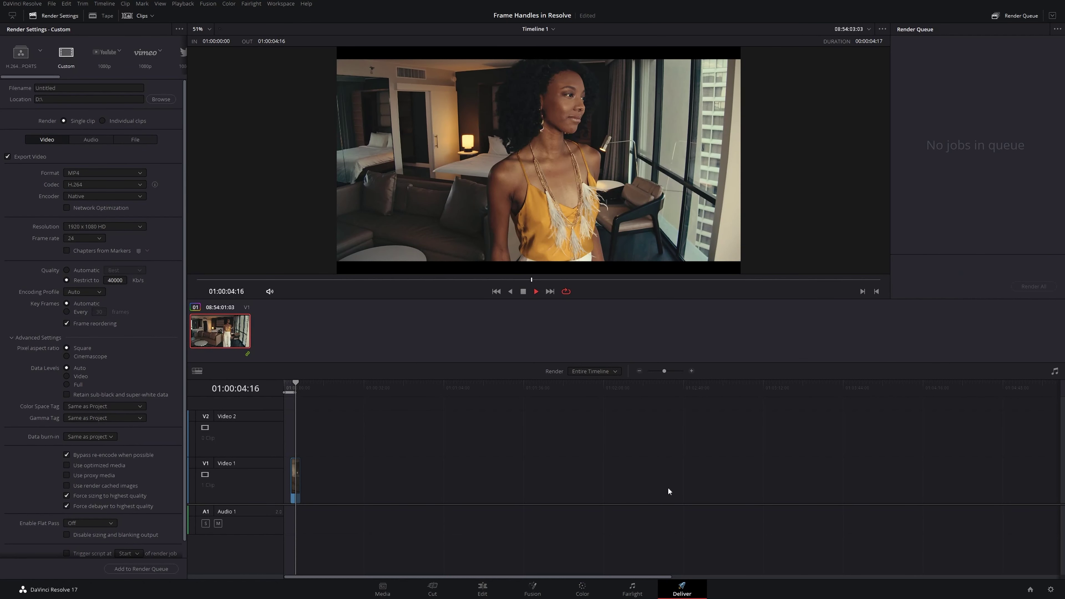
{"action": "left_click", "coordinate": [102, 122]}
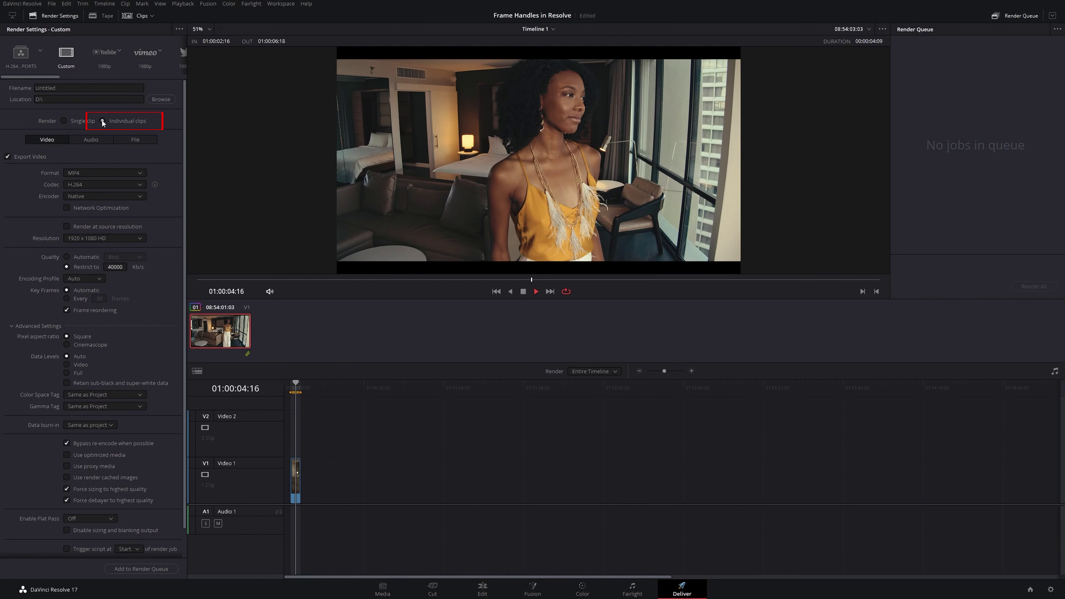
{"action": "scroll", "coordinate": [147, 216], "scroll_direction": "down", "scroll_amount": 2}
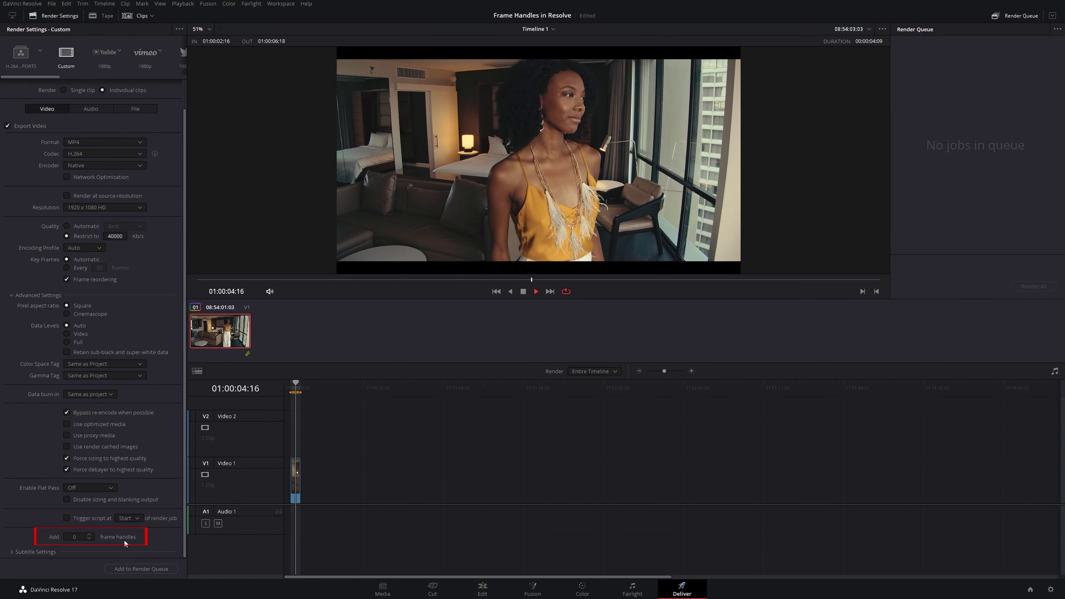
{"action": "left_click", "coordinate": [81, 539]}
{"action": "type", "text": "24"}
{"action": "left_click", "coordinate": [138, 568]}
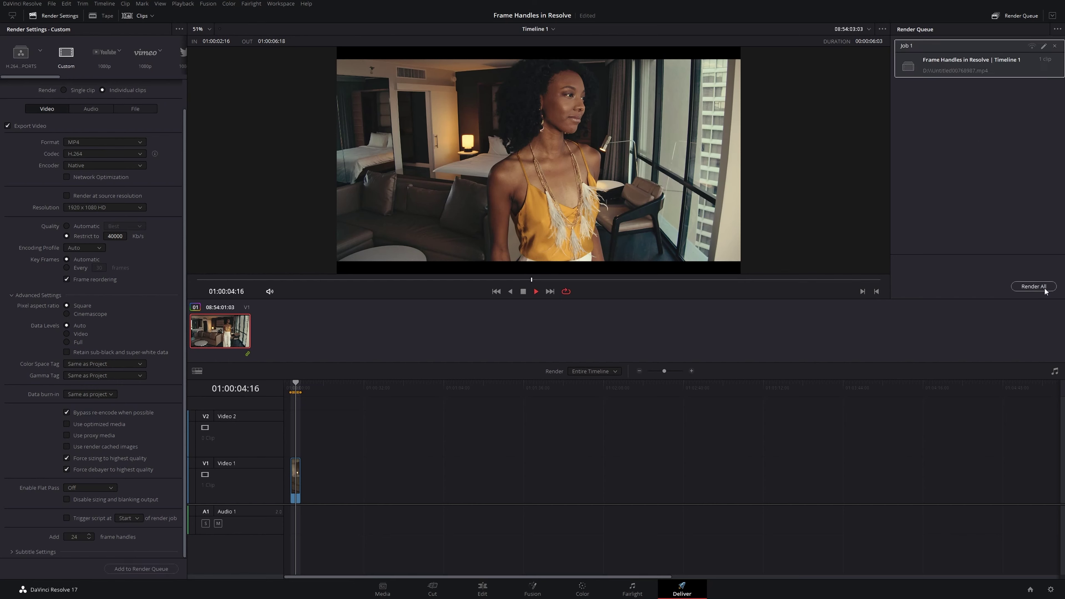
{"action": "left_click", "coordinate": [1034, 287]}
Bring the rendered clip into the media pool and place it on Video 2 above the original clip, with its handles extending past both ends
{"action": "left_click", "coordinate": [393, 587]}
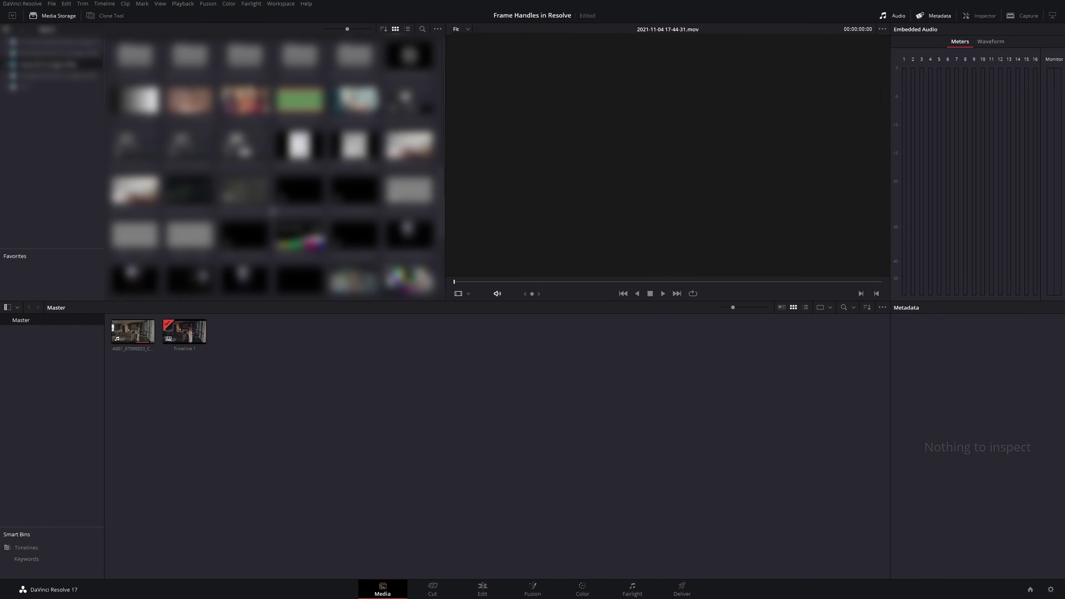
{"action": "left_click_drag", "start_coordinate": [245, 257], "coordinate": [272, 351]}
{"action": "left_click", "coordinate": [483, 588]}
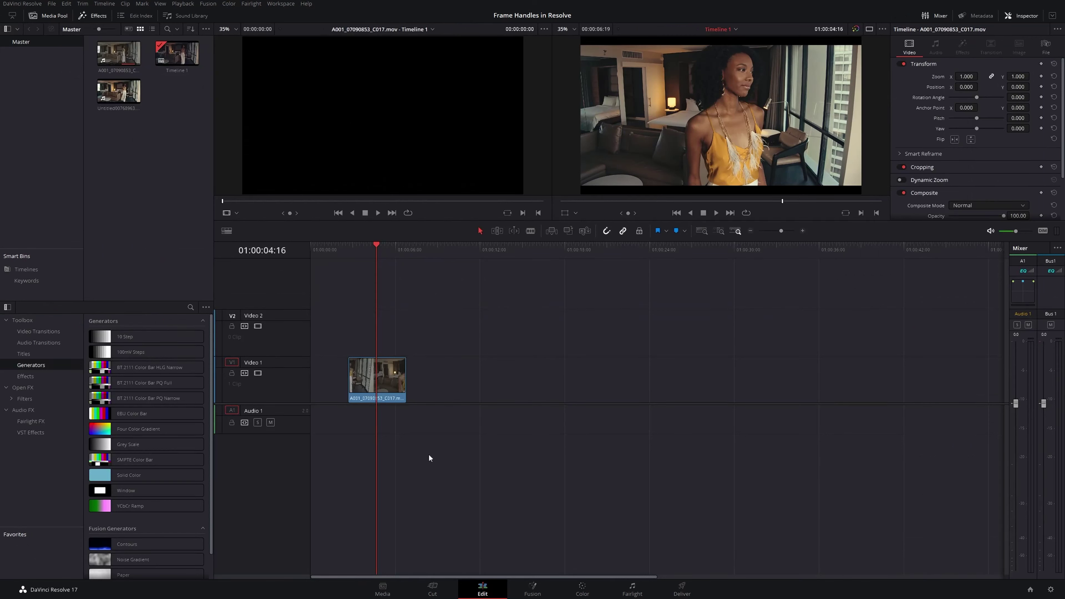
{"action": "left_click_drag", "start_coordinate": [119, 92], "coordinate": [338, 340]}
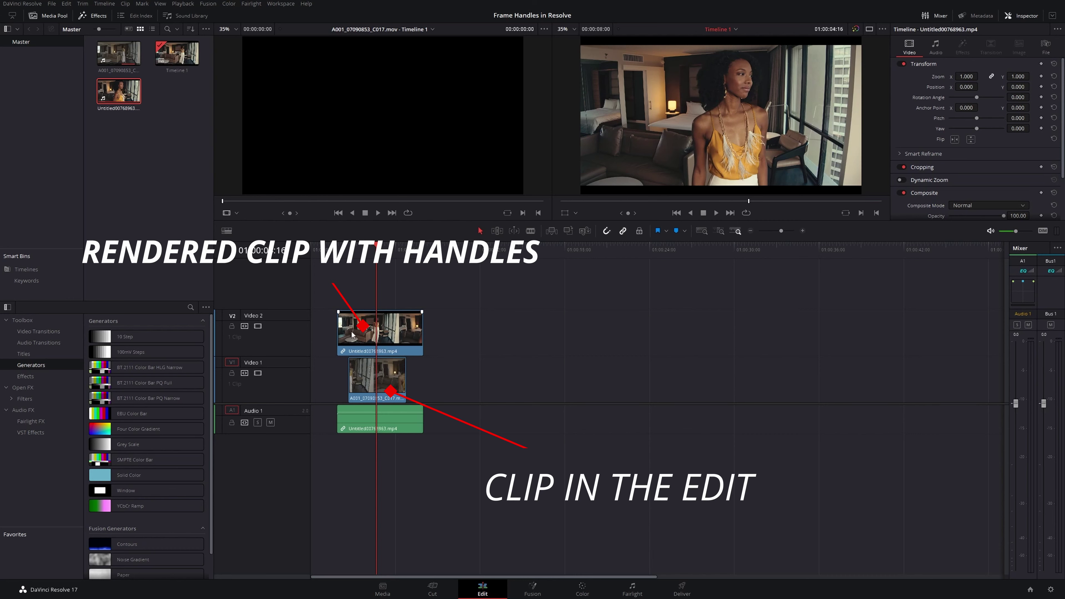
Delete the rendered clip from the timeline and from the media pool
{"action": "key", "text": "Delete"}
{"action": "left_click", "coordinate": [113, 89]}
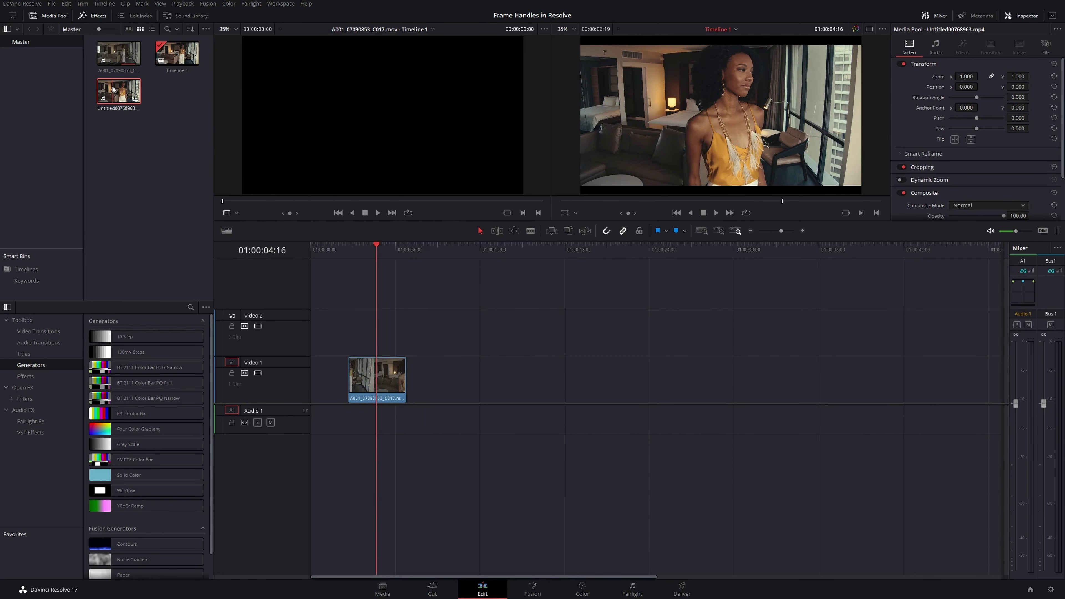
{"action": "key", "text": "Delete"}
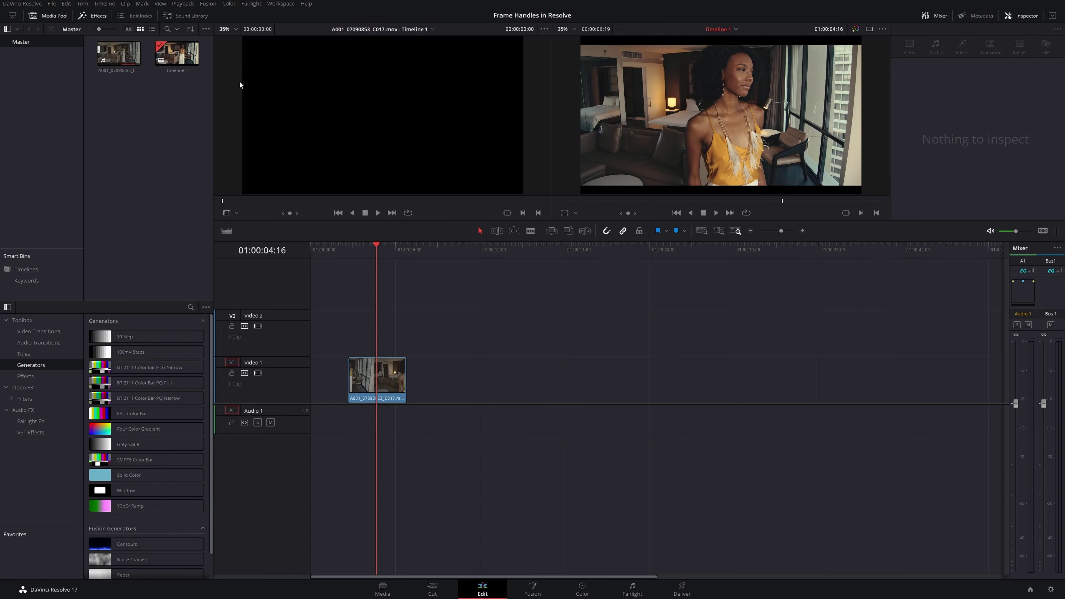
On the clip's last frame, fit a circular window around the woman's face in the second node and track it in reverse
{"action": "left_click", "coordinate": [583, 589]}
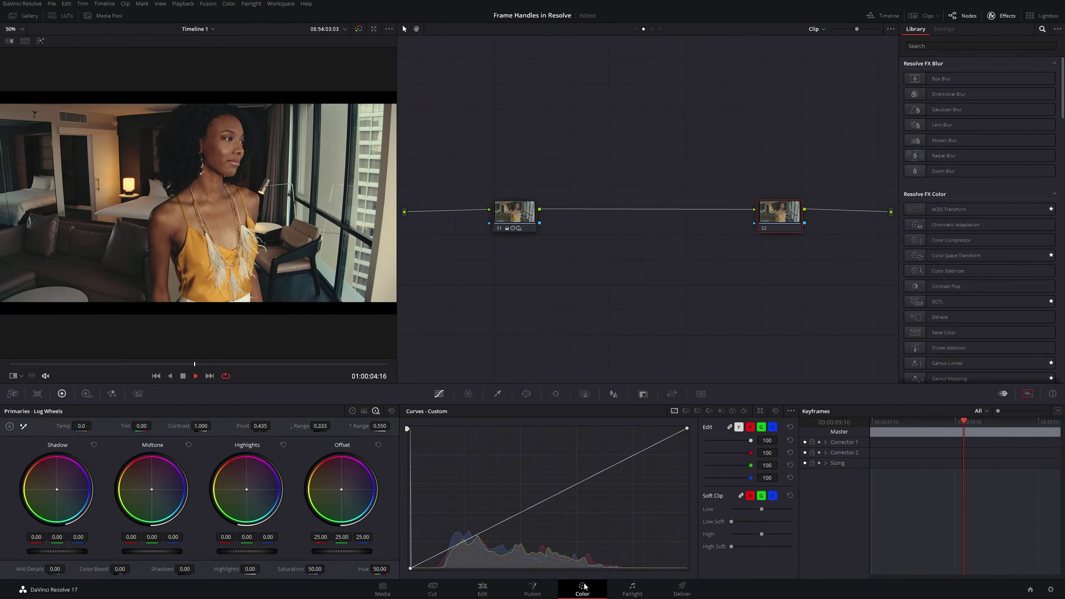
{"action": "left_click", "coordinate": [375, 364]}
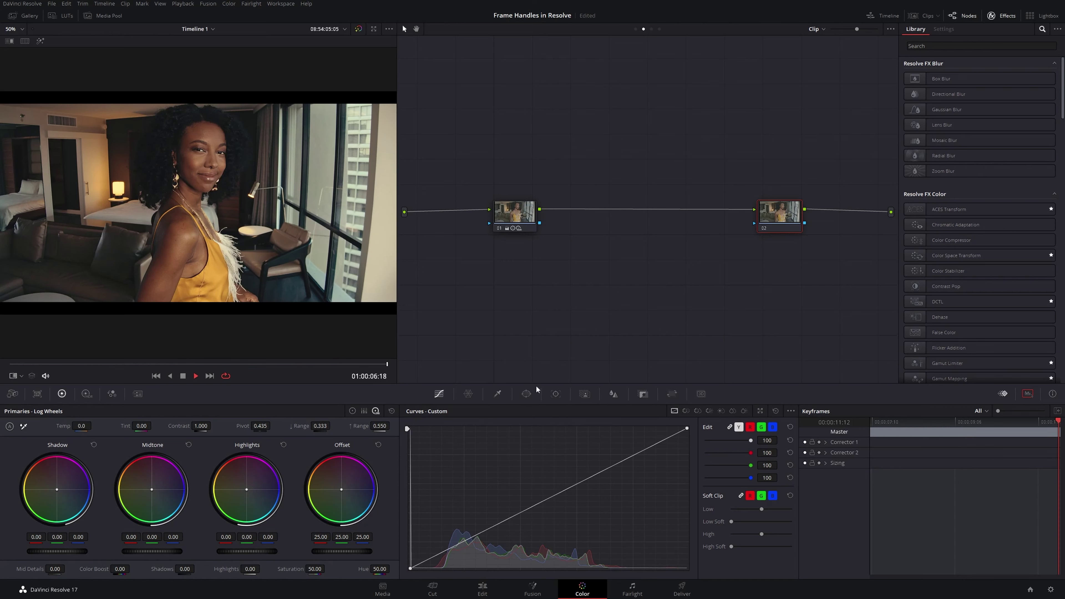
{"action": "left_click", "coordinate": [528, 394]}
{"action": "left_click", "coordinate": [419, 470]}
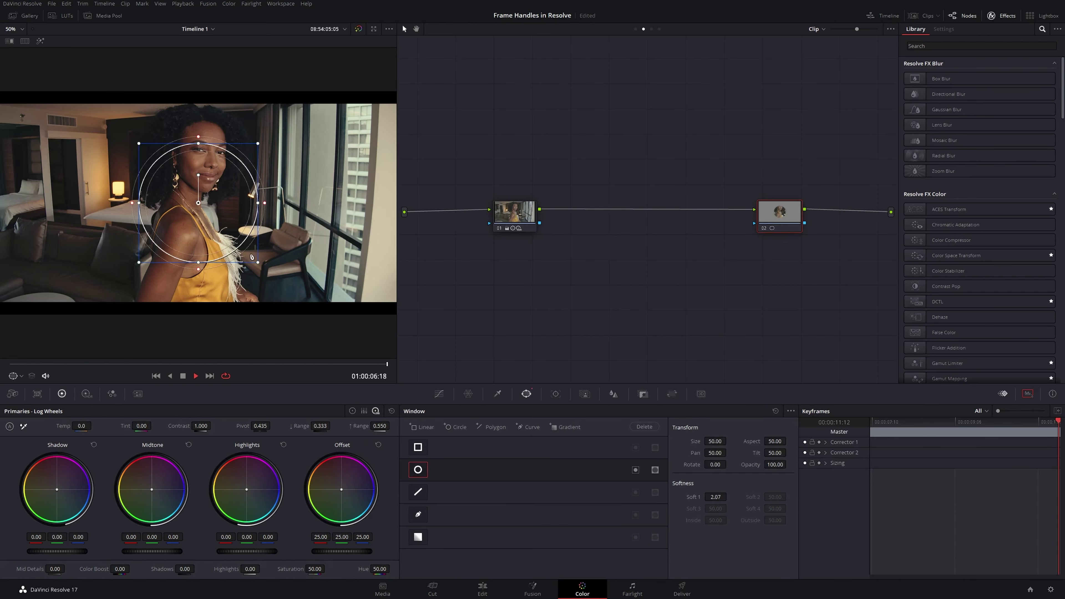
{"action": "left_click_drag", "start_coordinate": [254, 146], "coordinate": [216, 187]}
{"action": "left_click_drag", "start_coordinate": [199, 203], "coordinate": [205, 157]}
{"action": "left_click_drag", "start_coordinate": [715, 441], "coordinate": [709, 441]}
{"action": "left_click", "coordinate": [562, 394]}
{"action": "left_click", "coordinate": [424, 426]}
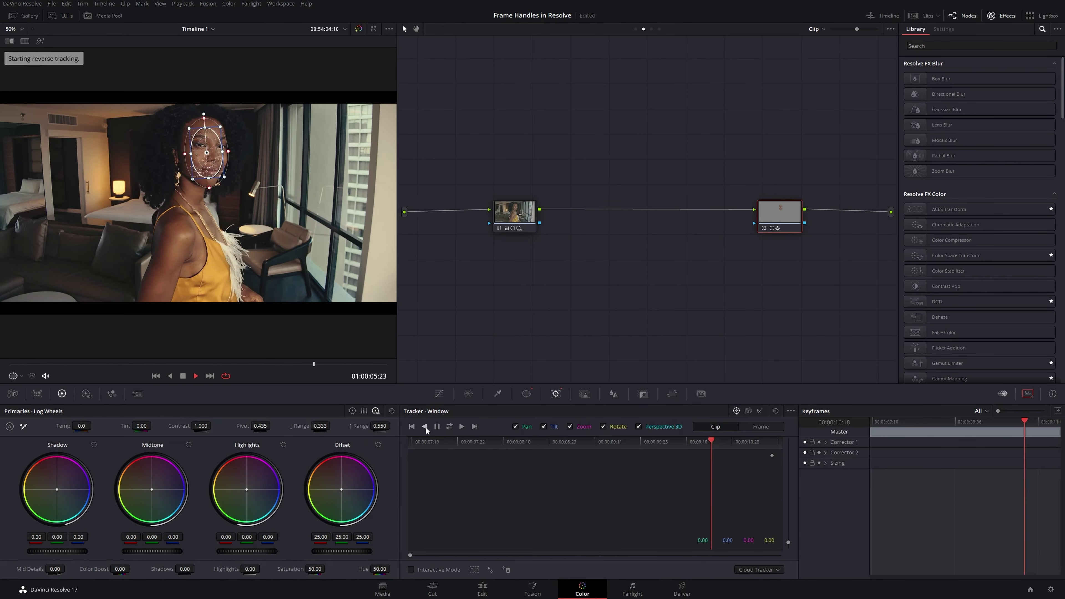
Set the face window's Soft 1 value to 0 and invert its mask
{"action": "left_click", "coordinate": [527, 394]}
{"action": "left_click_drag", "start_coordinate": [715, 496], "coordinate": [638, 469]}
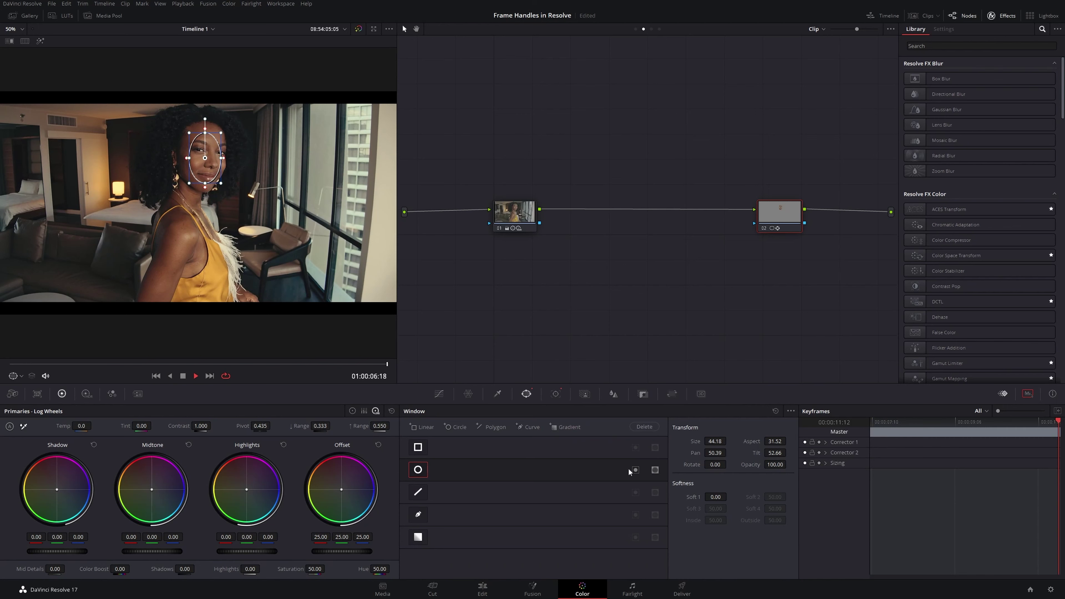
{"action": "left_click", "coordinate": [635, 470]}
Darken the area outside the face by lowering the second node's Gain to 0.54, and play back the clip
{"action": "left_click", "coordinate": [352, 411]}
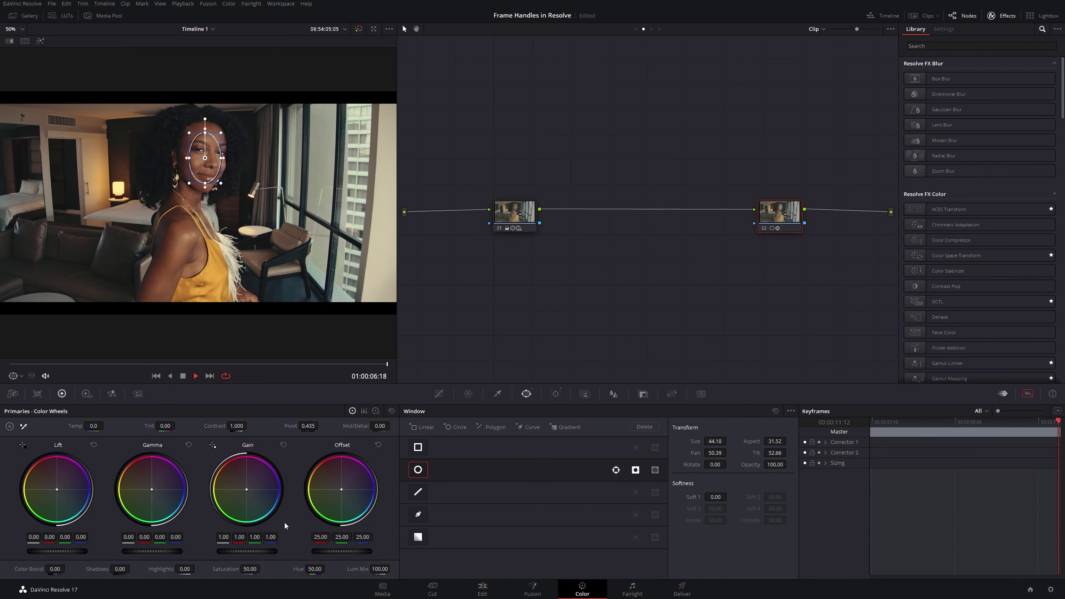
{"action": "left_click_drag", "start_coordinate": [255, 553], "coordinate": [246, 550]}
{"action": "left_click", "coordinate": [439, 393]}
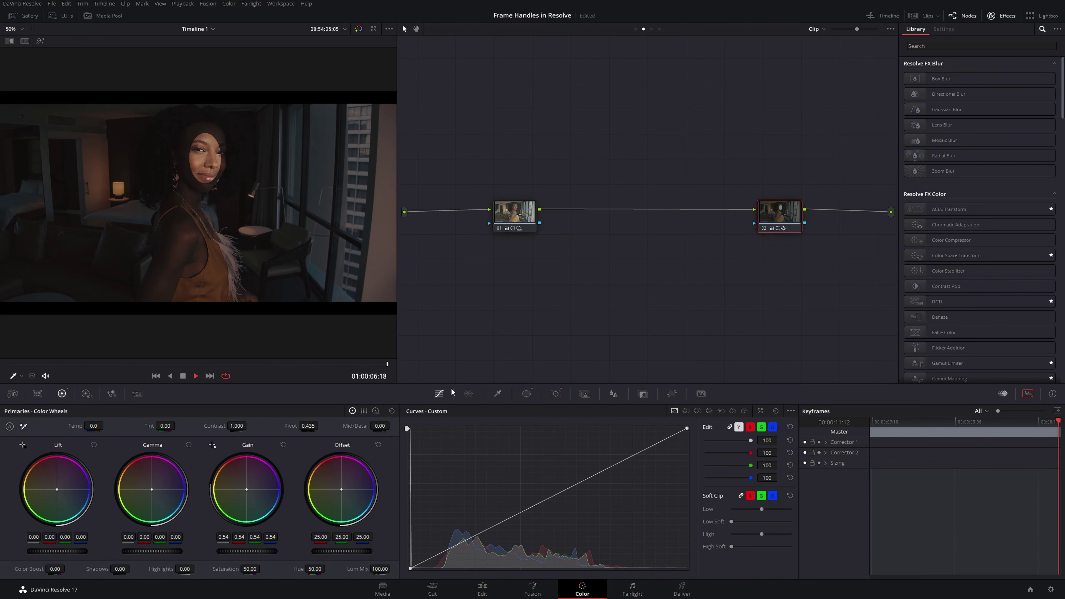
{"action": "key", "text": "space"}
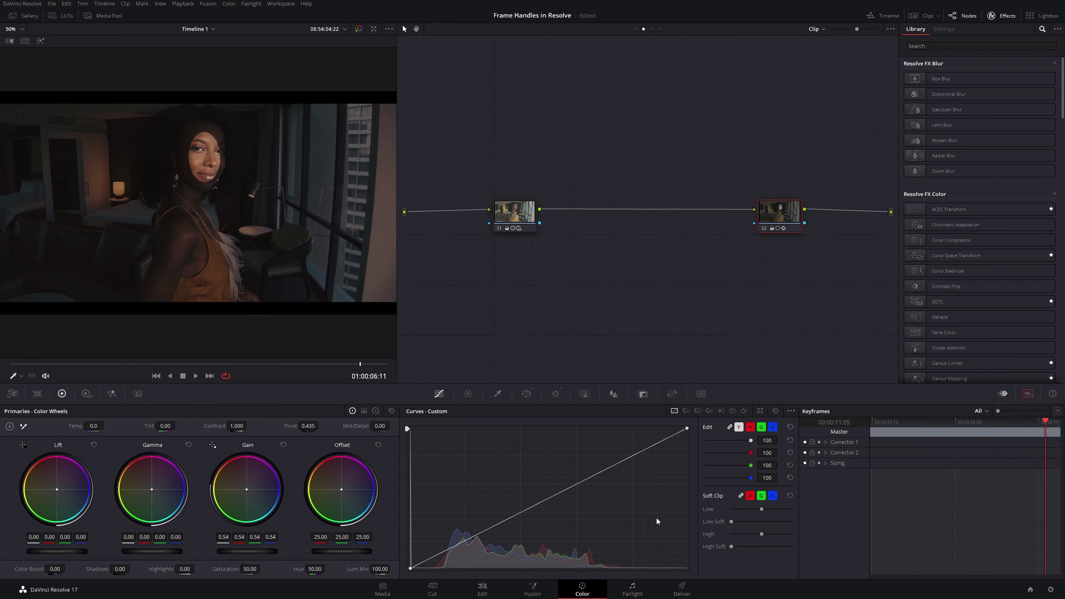
Queue and render the darkened clip with the existing render settings
{"action": "left_click", "coordinate": [682, 589]}
{"action": "left_click", "coordinate": [139, 569]}
{"action": "left_click", "coordinate": [1024, 289]}
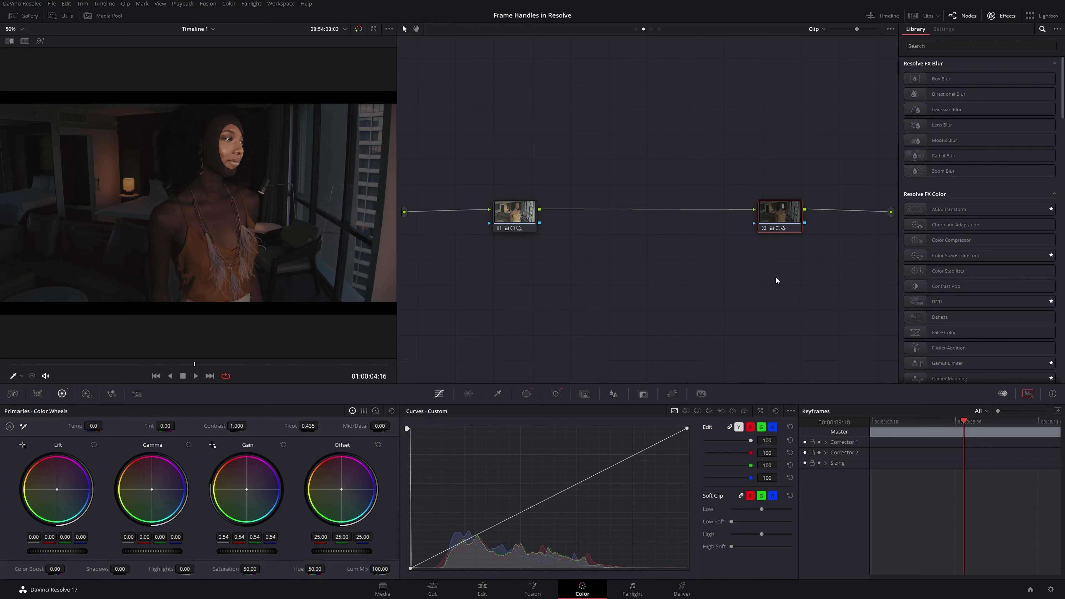
Show the current clip with handles and track the face window forward and in reverse through the extra frames
{"action": "left_click", "coordinate": [159, 4]}
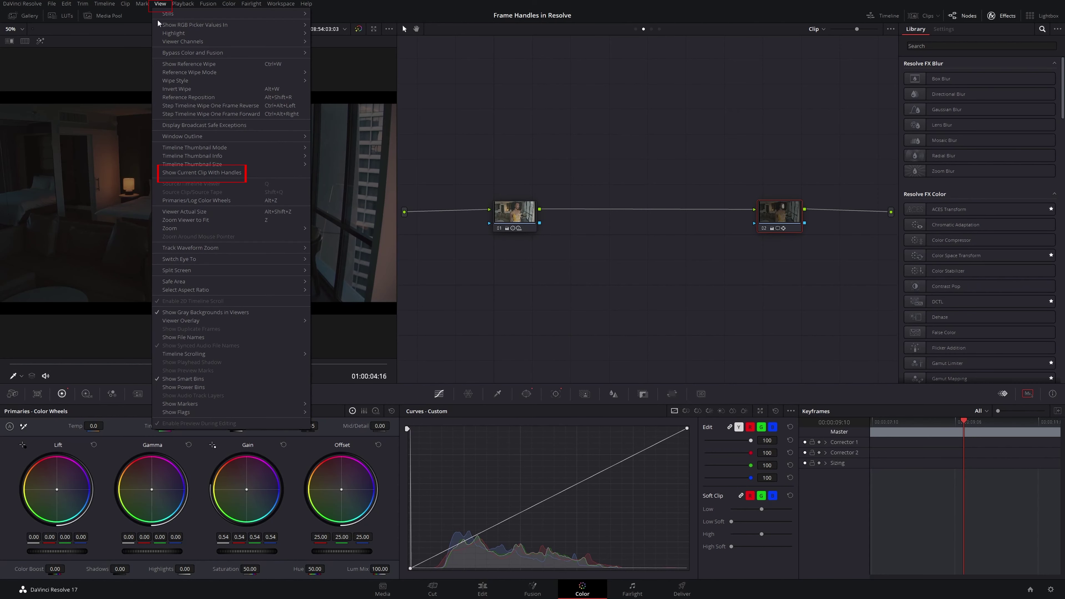
{"action": "left_click", "coordinate": [164, 172]}
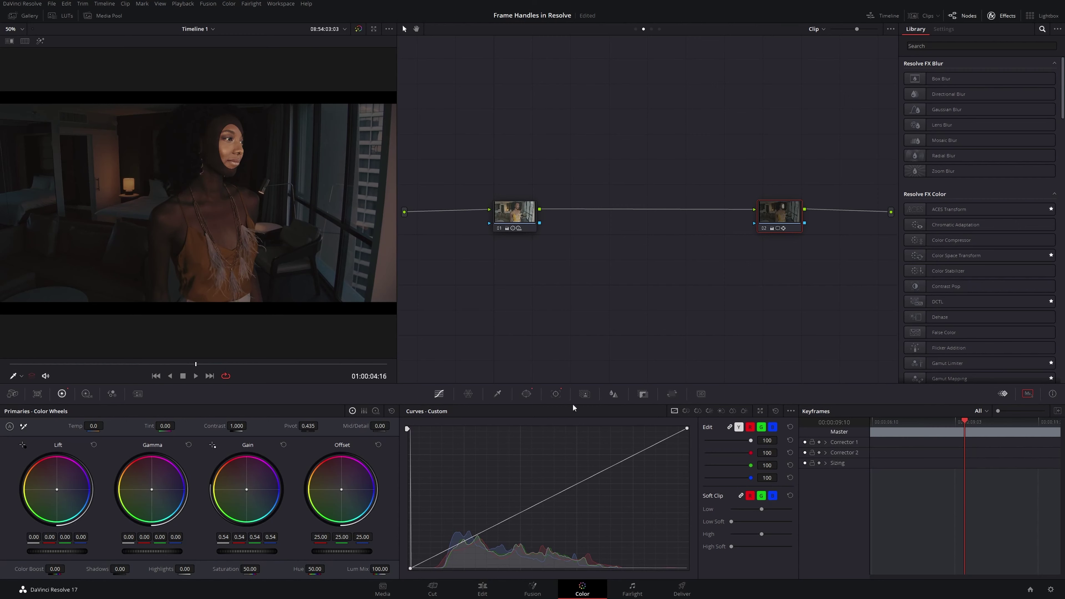
{"action": "left_click", "coordinate": [556, 395]}
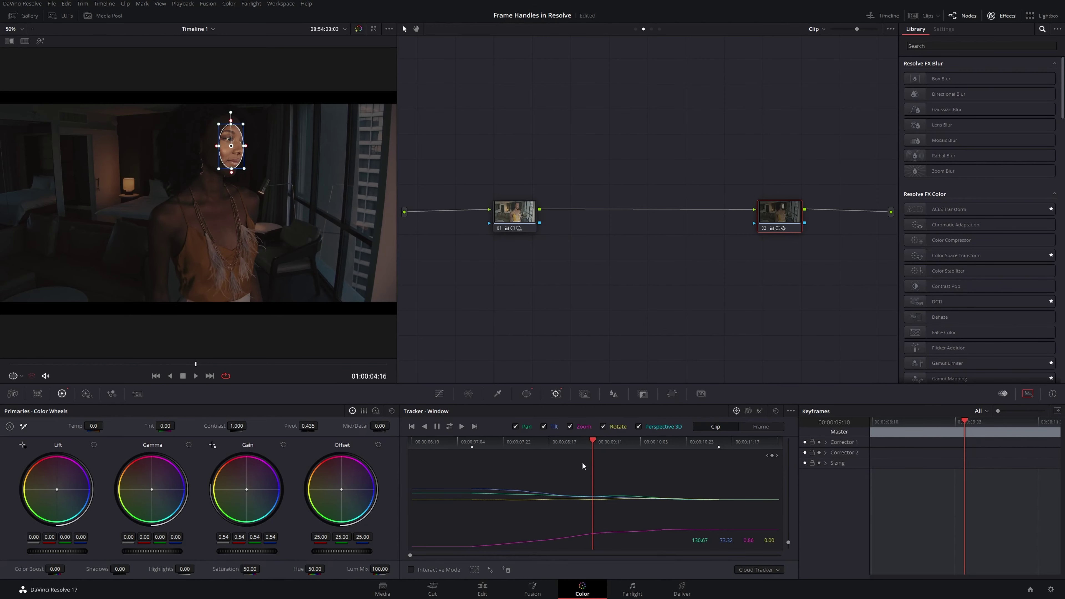
{"action": "left_click", "coordinate": [462, 427]}
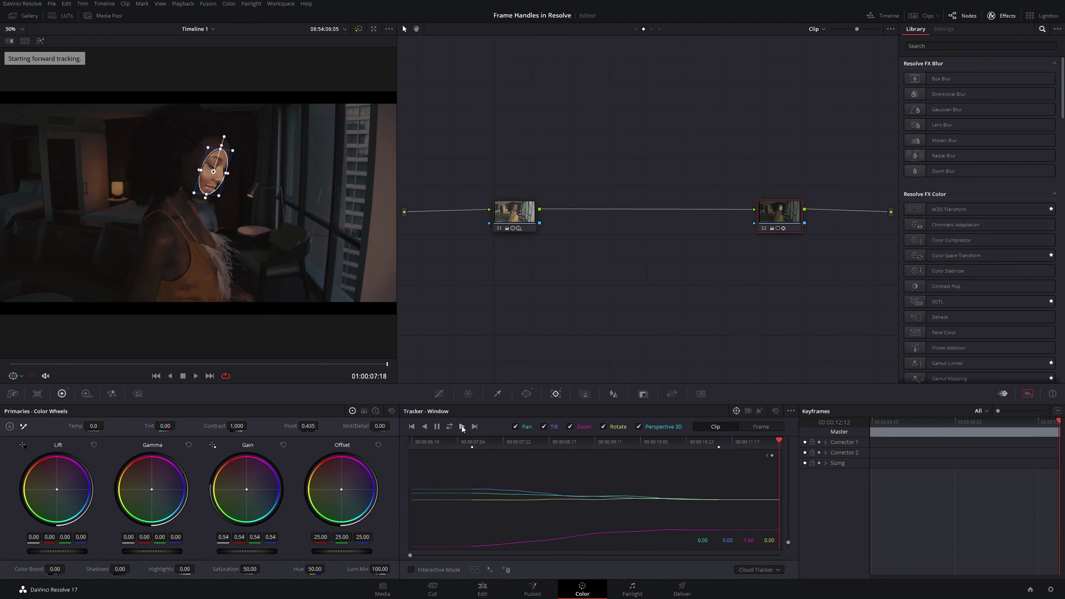
{"action": "left_click", "coordinate": [425, 427]}
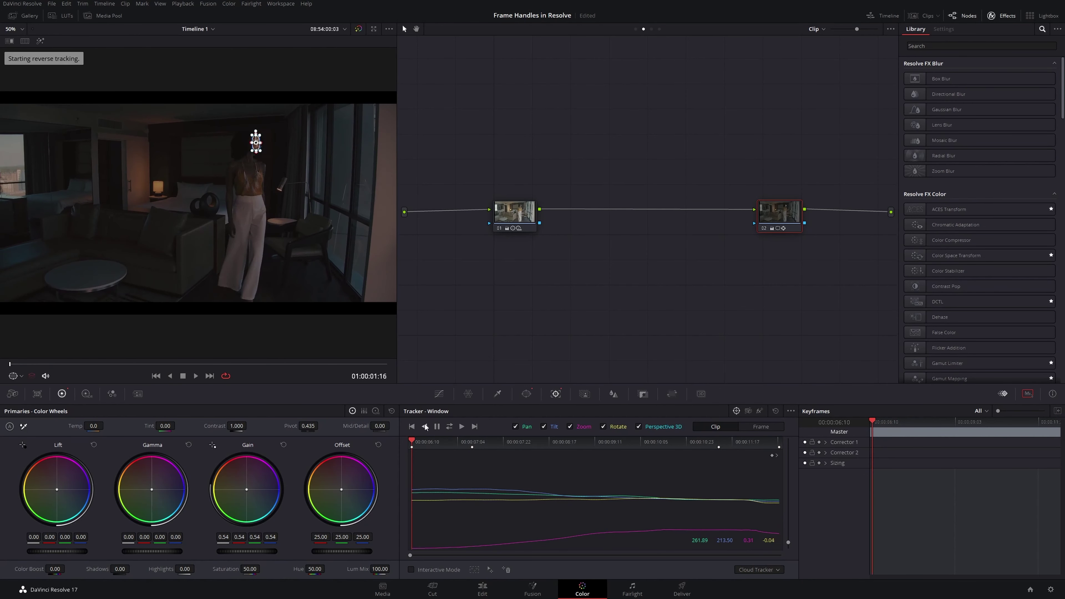